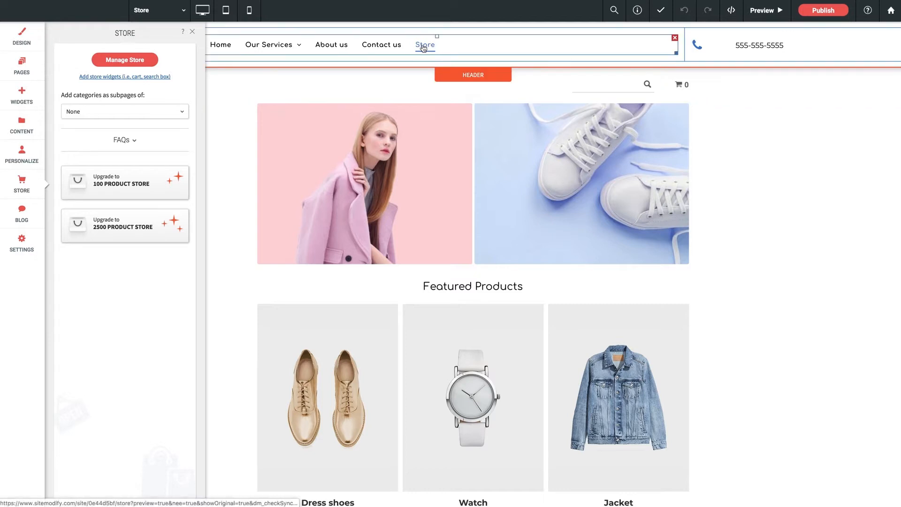
Review the Store page's options in the site's page list, including hiding it in navigation, and look over the page's products.
click(23, 74)
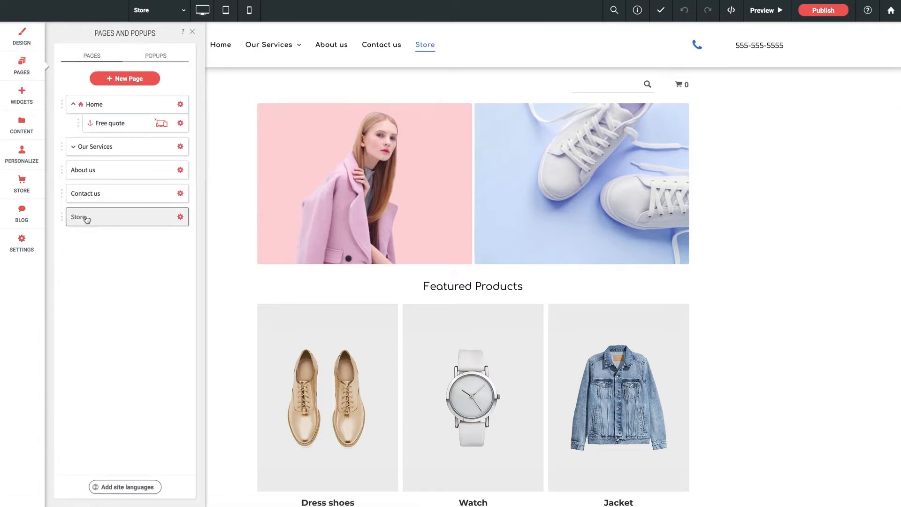
click(180, 218)
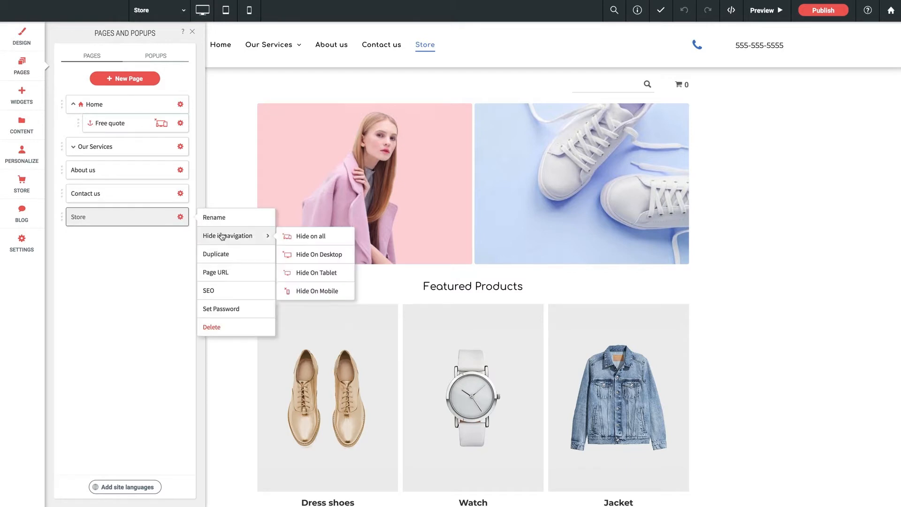
click(130, 261)
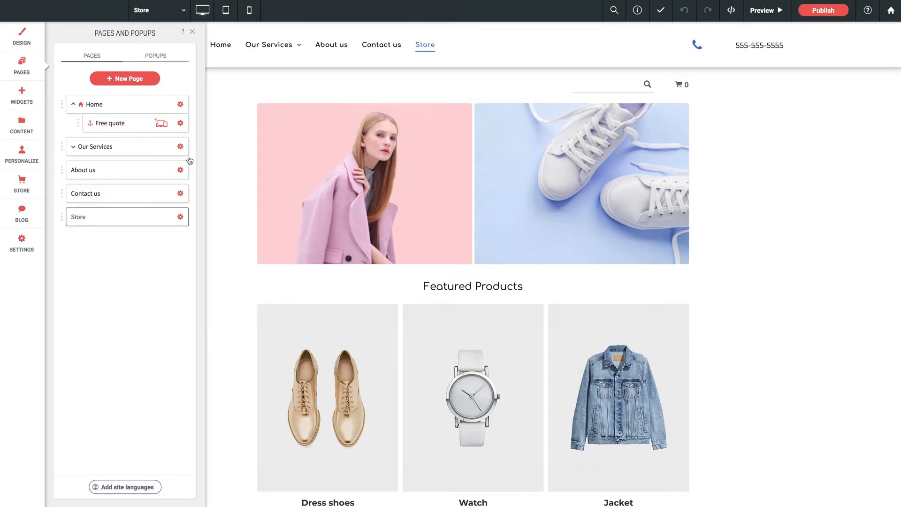
click(192, 31)
scroll(384, 177, down, 9)
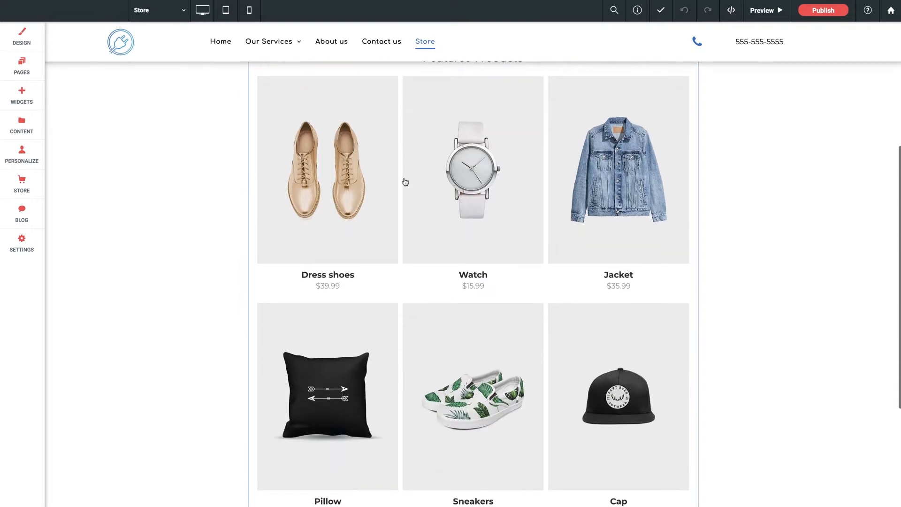
scroll(405, 182, up, 9)
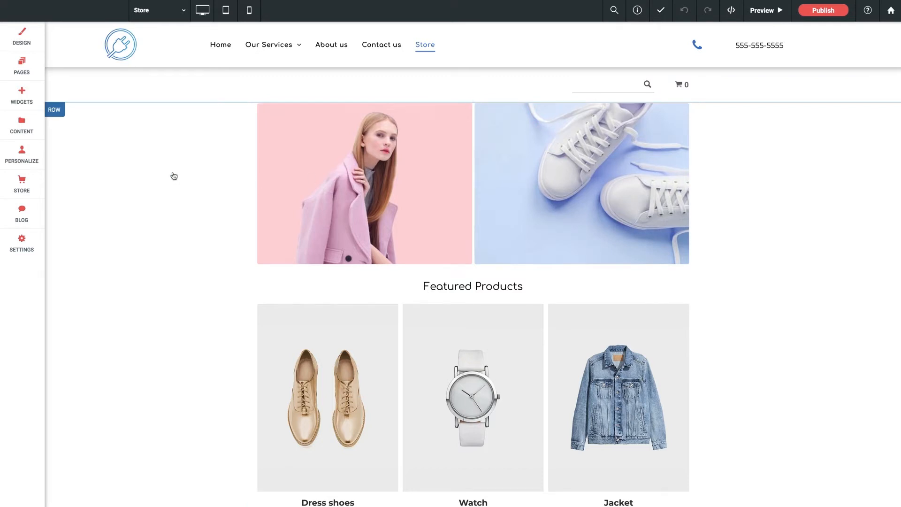
Show the available store widgets, such as Main Store, and look over the store page.
click(15, 192)
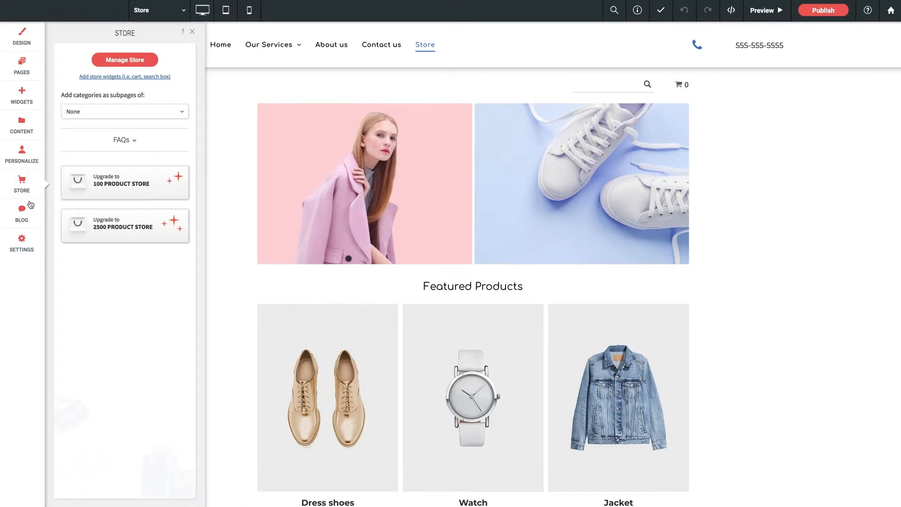
click(137, 77)
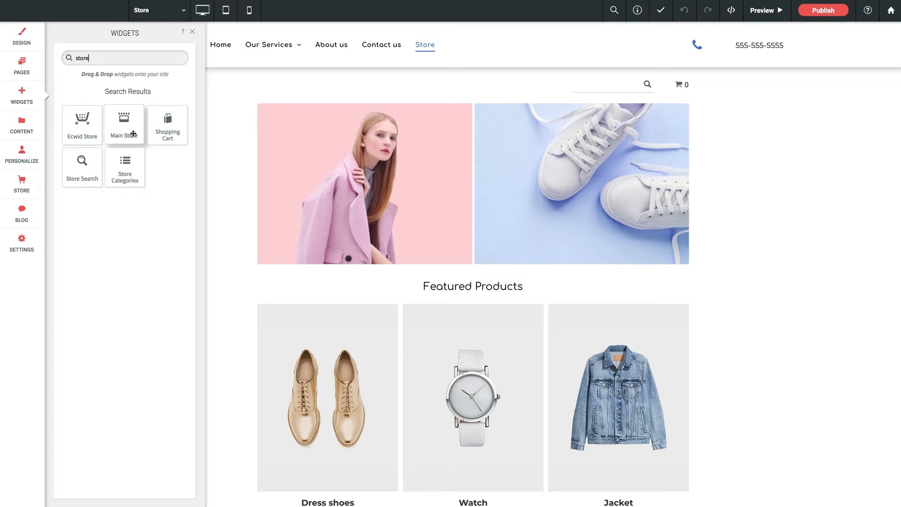
drag(134, 134, 223, 180)
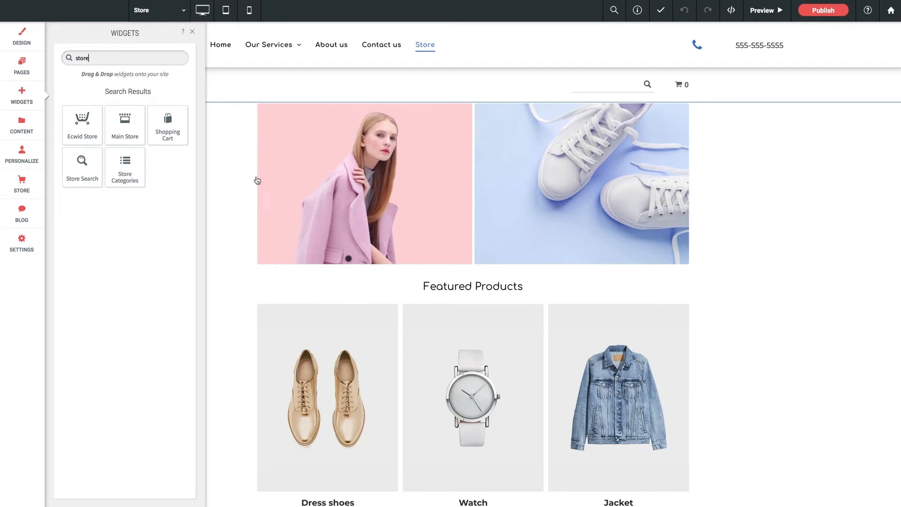
scroll(467, 168, down, 2)
scroll(466, 167, up, 2)
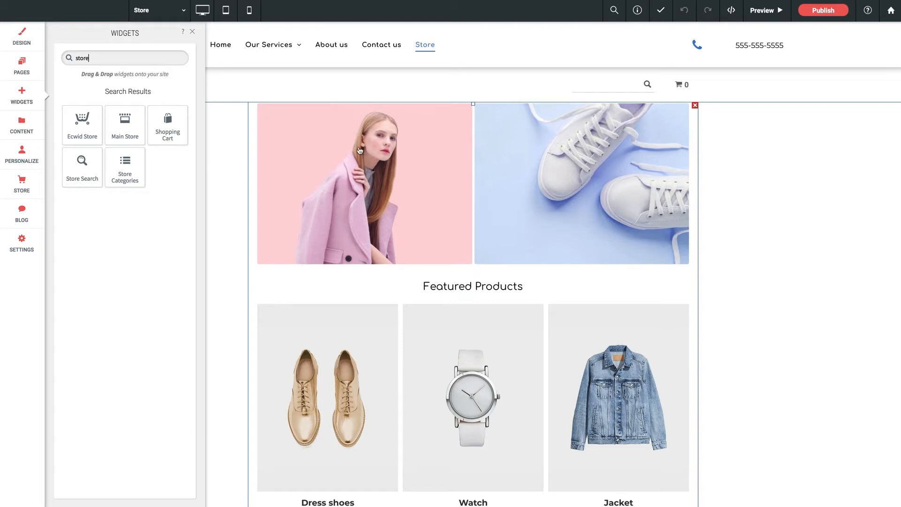
Open the design settings of the main store widget and view its General and Categories sections.
click(441, 150)
drag(153, 131, 184, 113)
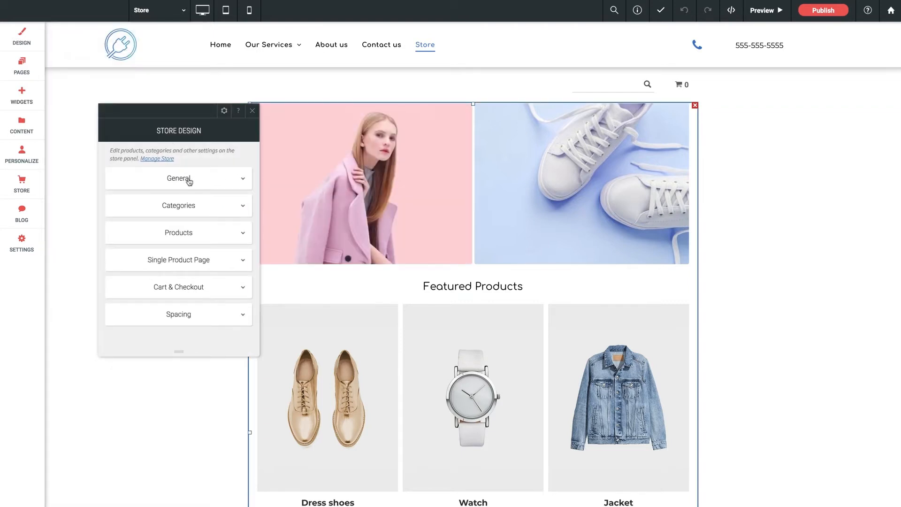
click(188, 180)
scroll(187, 178, down, 2)
scroll(186, 284, up, 2)
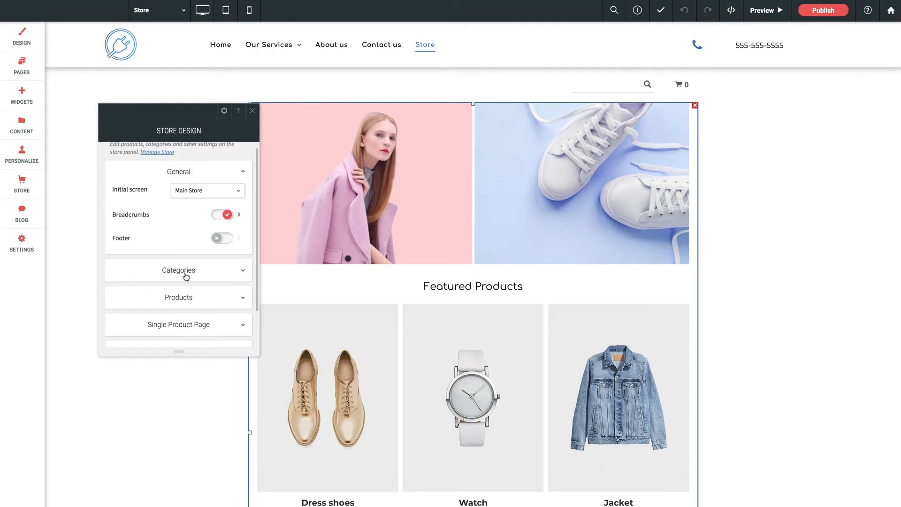
click(187, 277)
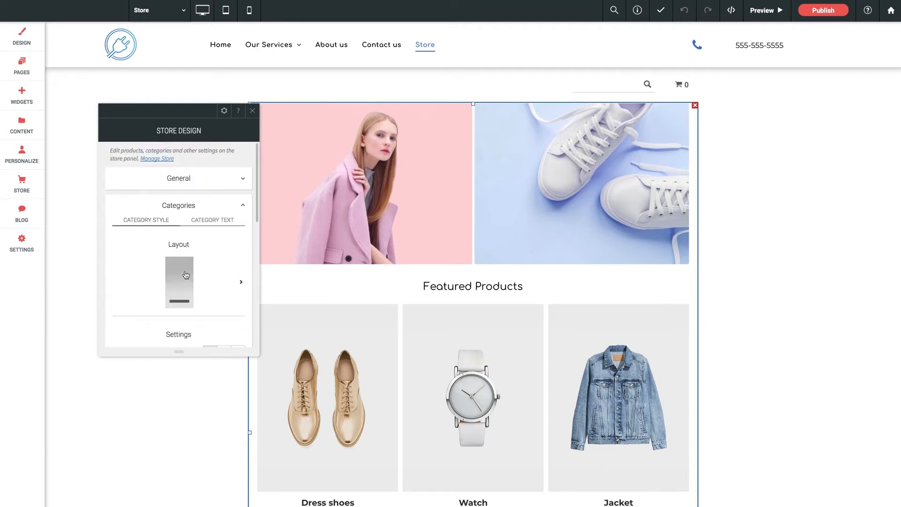
click(178, 185)
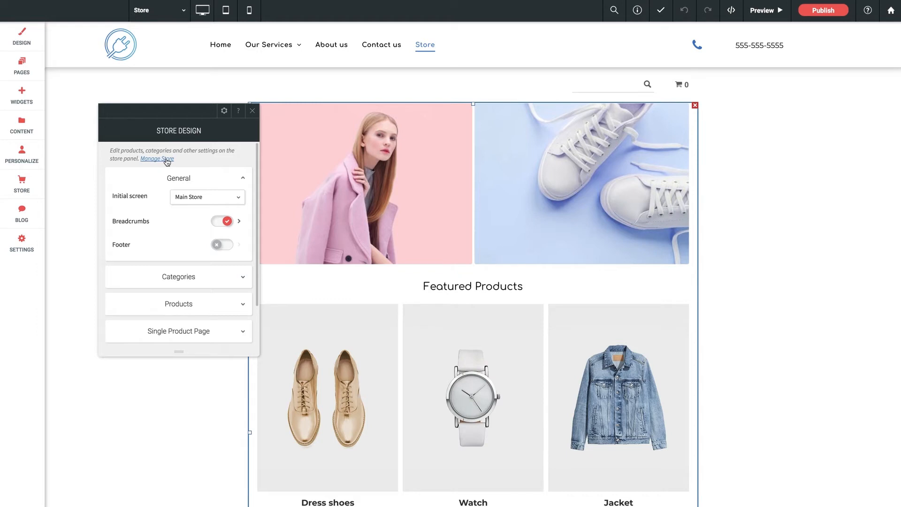
Examine which categories and products can serve as the store's initial screen.
click(212, 197)
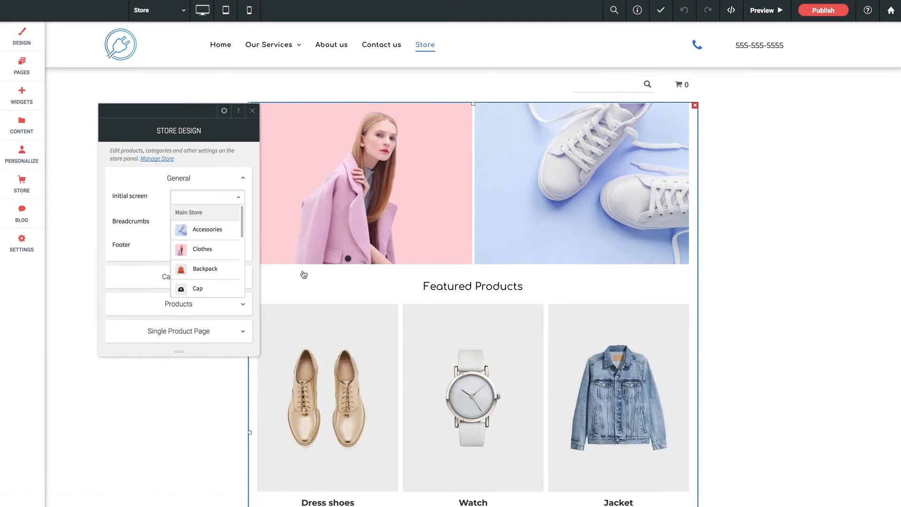
scroll(206, 244, down, 1)
scroll(206, 244, up, 1)
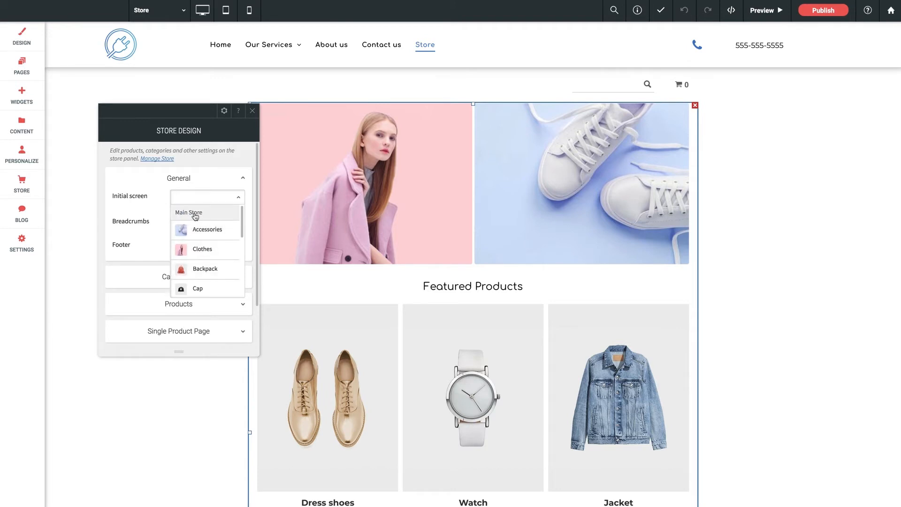
scroll(203, 253, down, 1)
scroll(204, 253, down, 5)
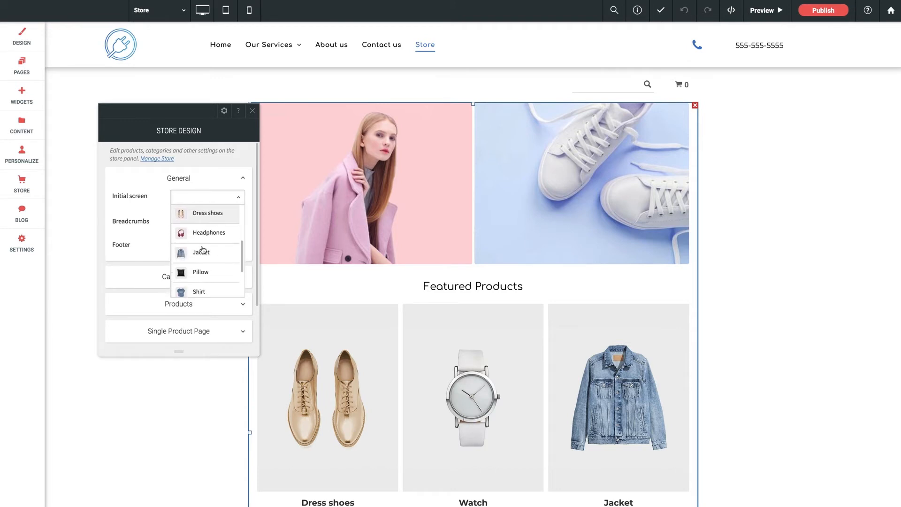
scroll(204, 282, down, 1)
scroll(202, 282, up, 1)
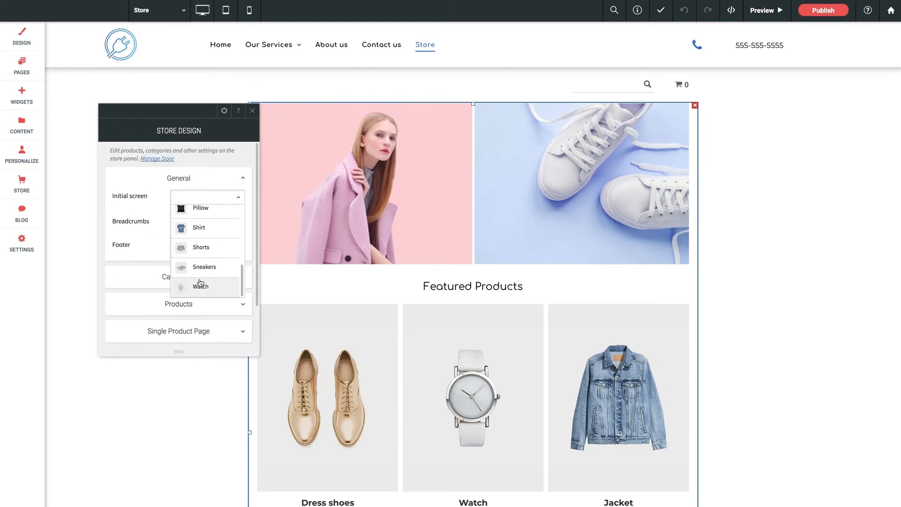
click(235, 196)
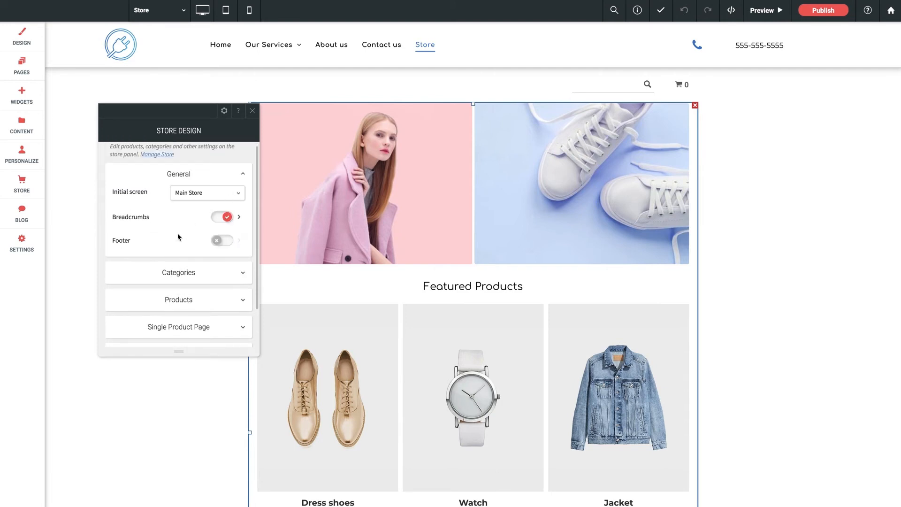
Examine the Categories layout, image size, aspect ratio, spacing and title settings in the store design.
click(192, 275)
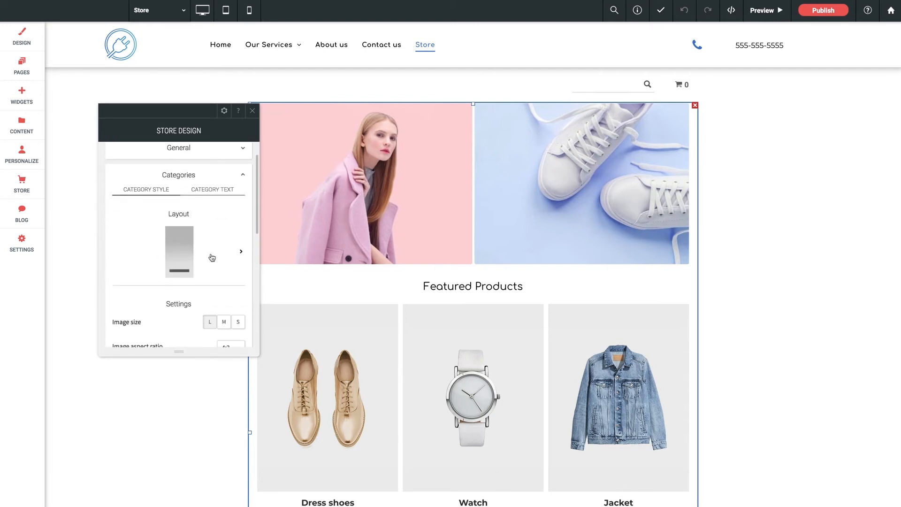
click(211, 257)
scroll(349, 261, down, 3)
scroll(351, 262, down, 1)
scroll(350, 261, up, 2)
click(188, 252)
scroll(188, 252, down, 2)
scroll(187, 251, down, 4)
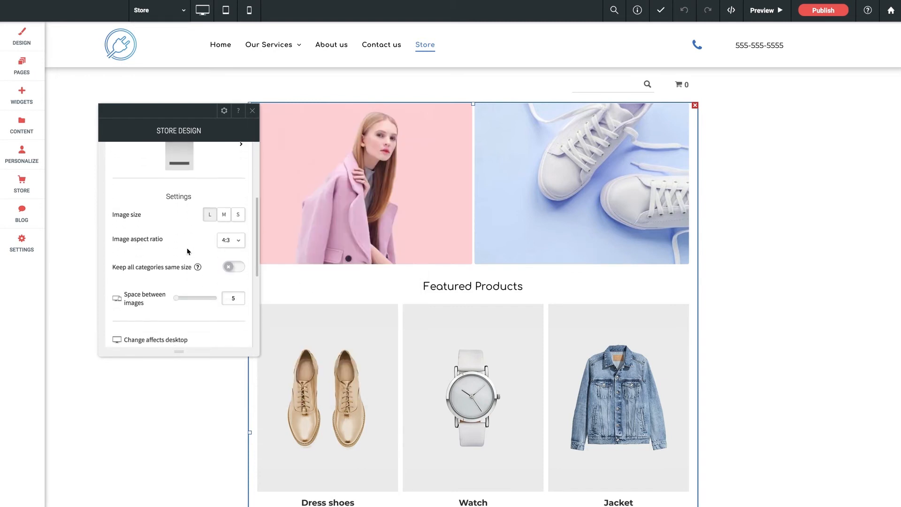
scroll(203, 252, down, 2)
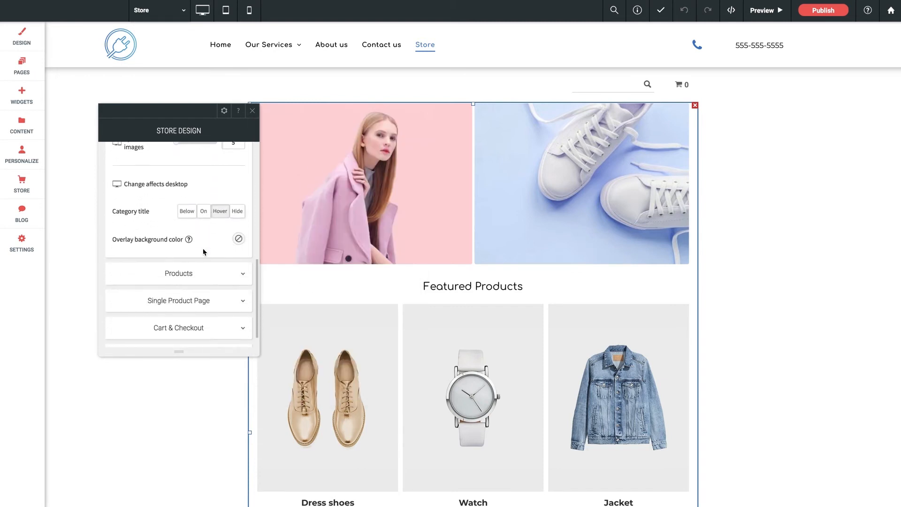
Examine the Products section's layout choices and its display settings for price, SKU, Buy Now button and alignment.
click(188, 254)
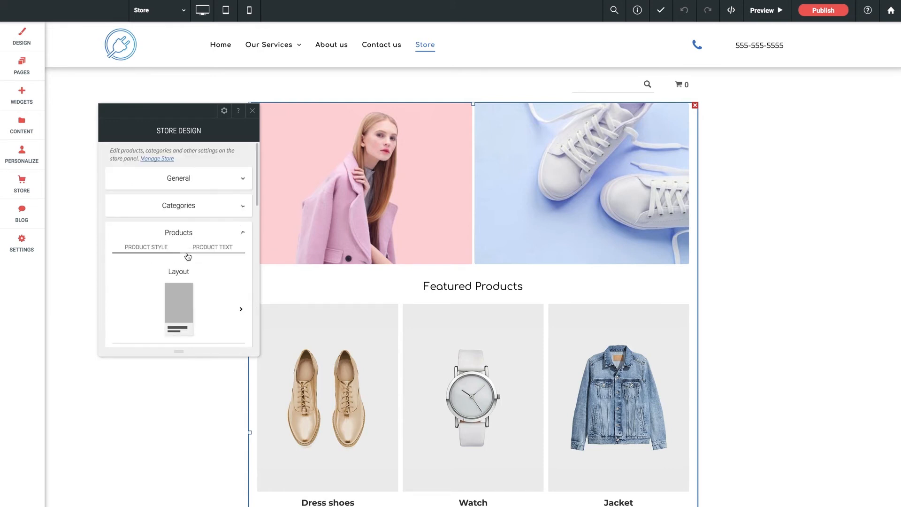
scroll(169, 254, down, 2)
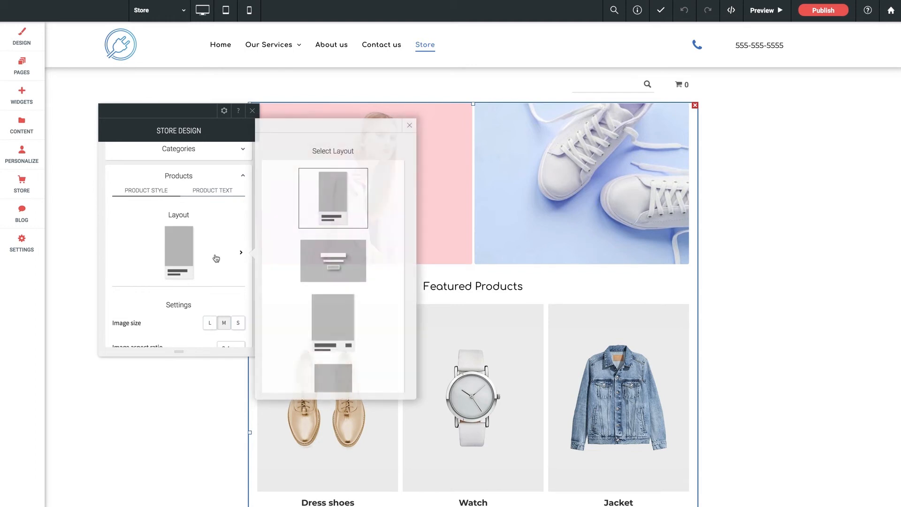
scroll(215, 258, down, 6)
scroll(211, 261, down, 2)
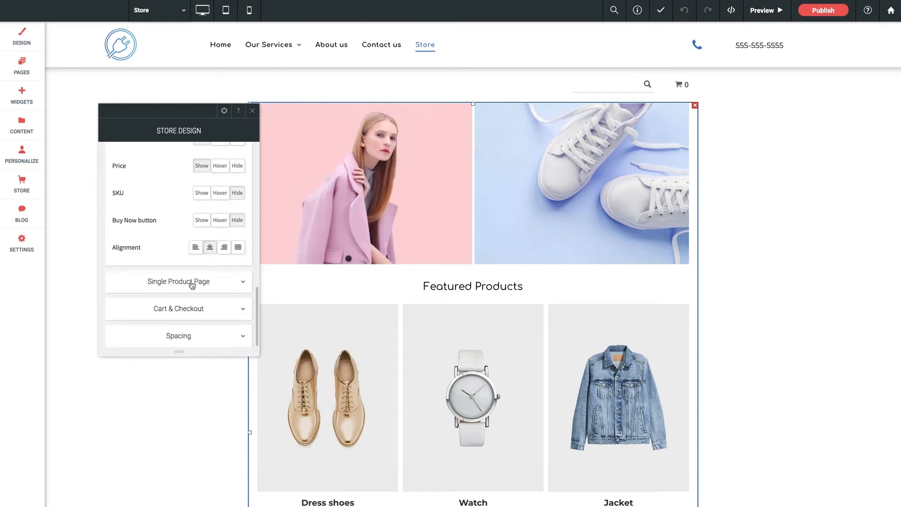
Examine the Single Product Page layout, position and button settings, including its additional design options.
click(191, 283)
scroll(187, 270, down, 2)
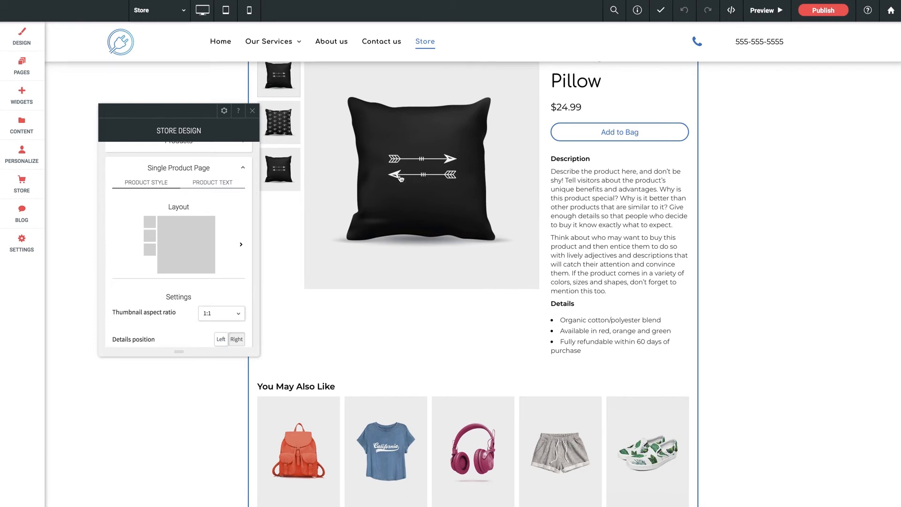
scroll(191, 258, down, 3)
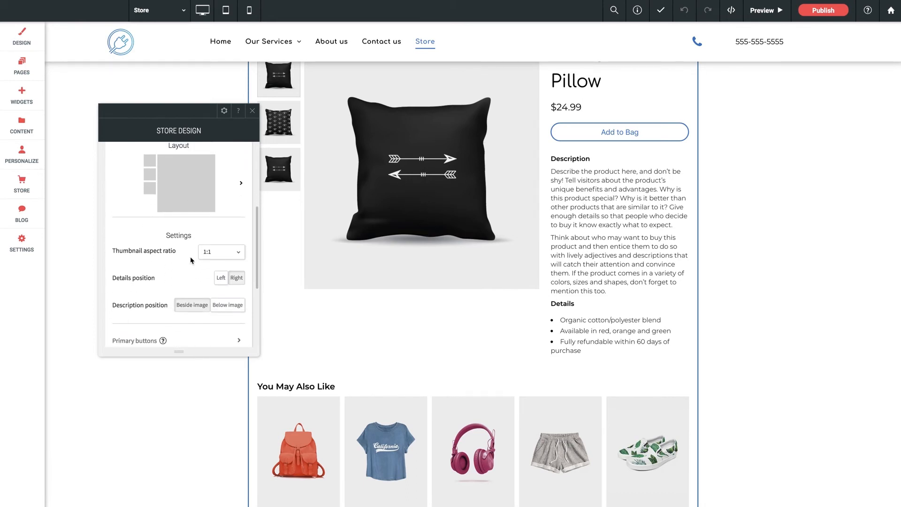
scroll(188, 236, down, 2)
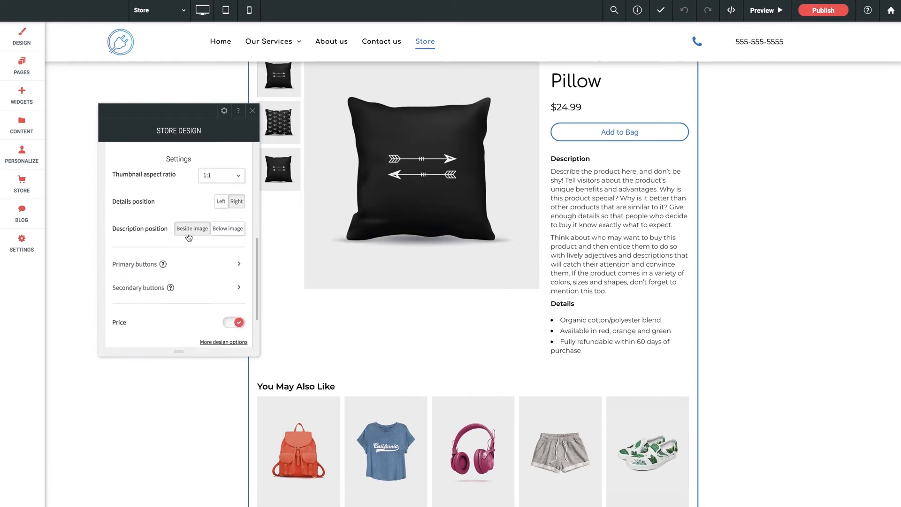
scroll(187, 237, down, 2)
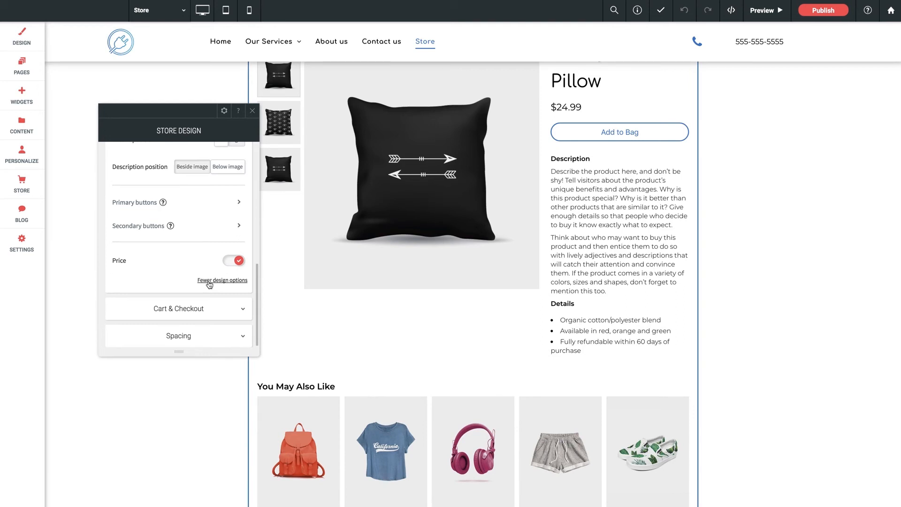
click(207, 282)
scroll(175, 264, down, 6)
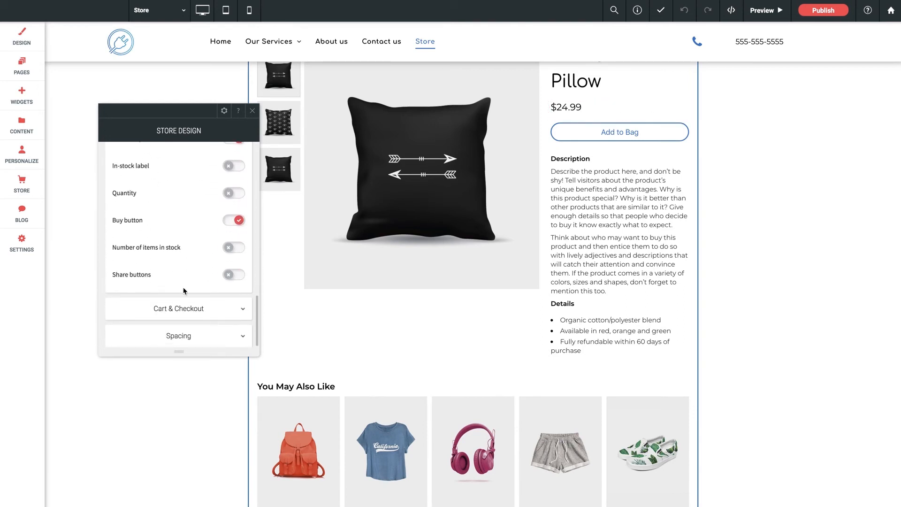
Examine the Cart & Checkout title settings and the store's Spacing settings, and close the store design.
click(193, 310)
scroll(191, 312, down, 1)
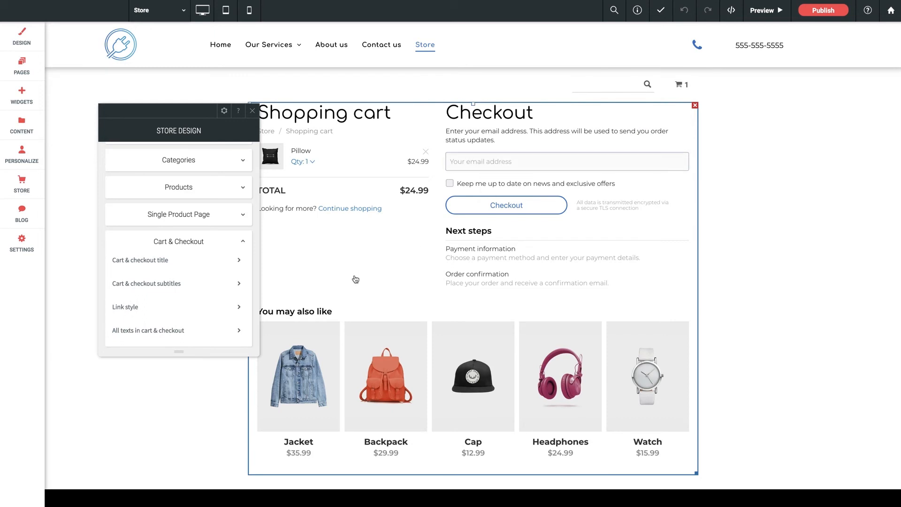
scroll(165, 235, down, 1)
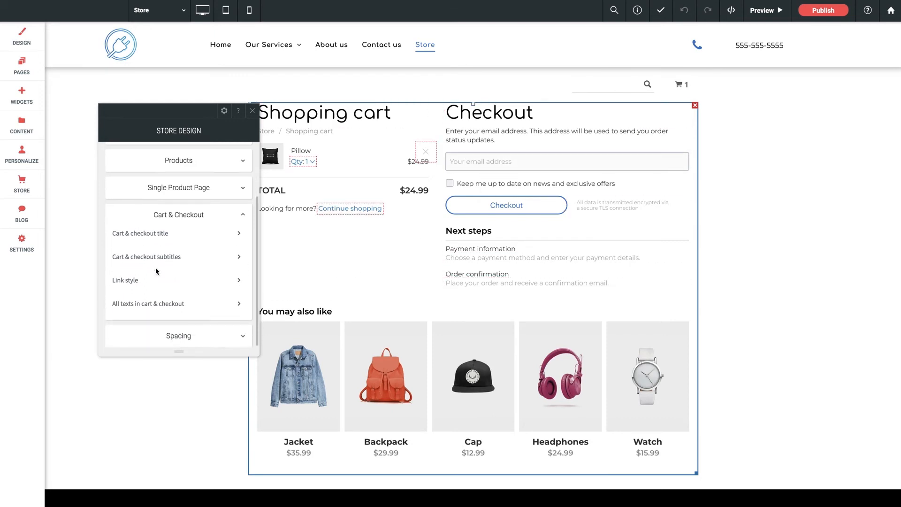
click(167, 234)
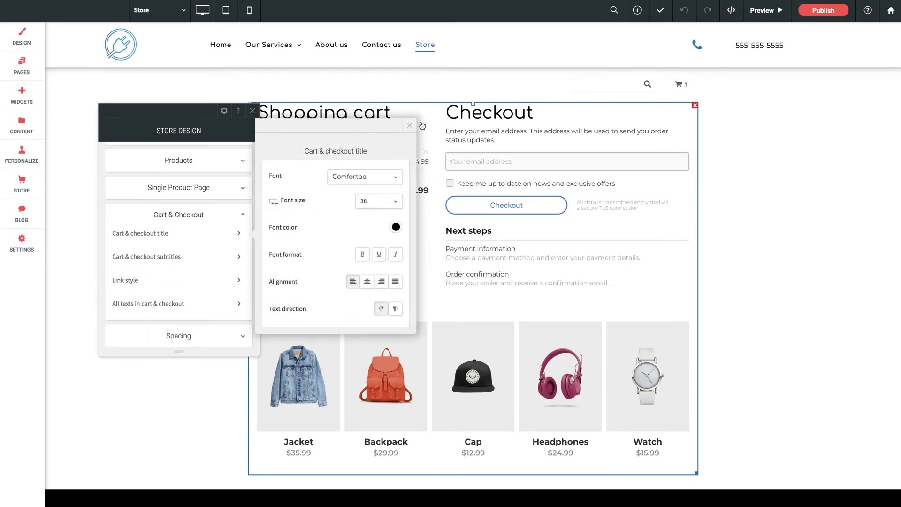
click(181, 341)
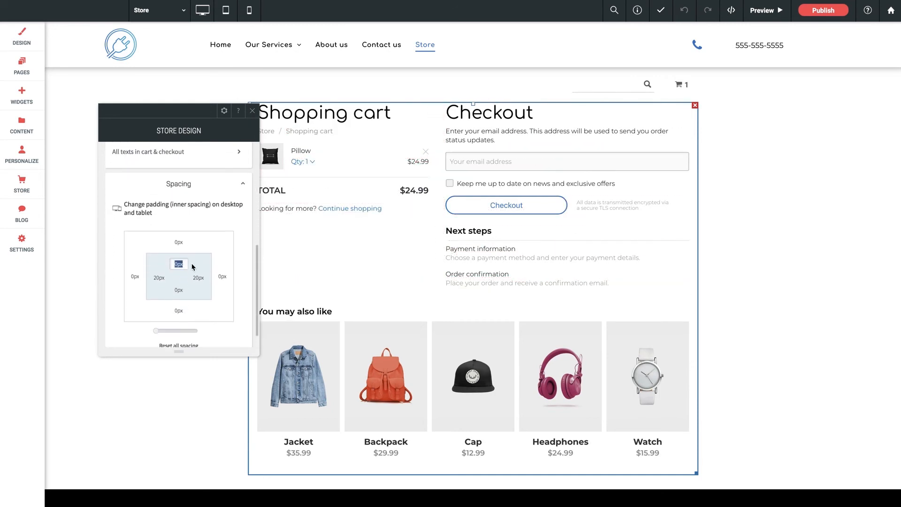
click(252, 112)
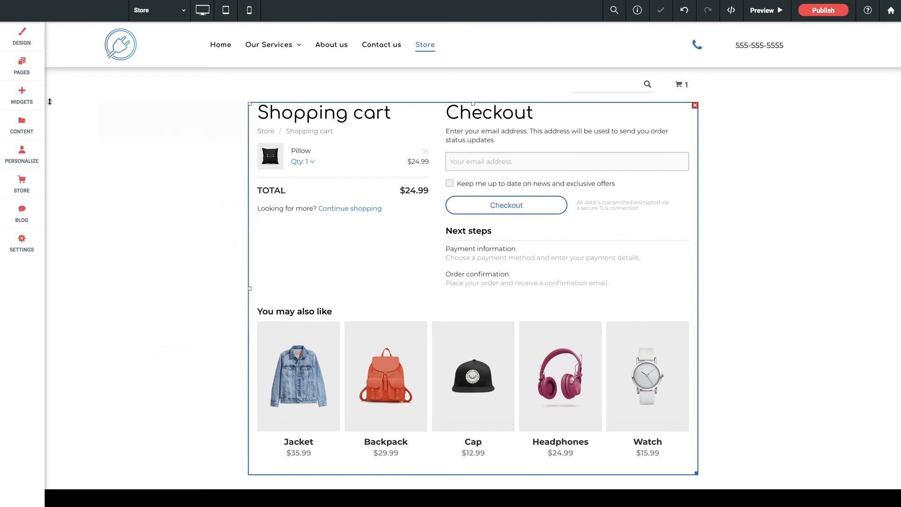
Search the widgets for "store" and locate the store search box above the store content.
click(22, 94)
click(88, 58)
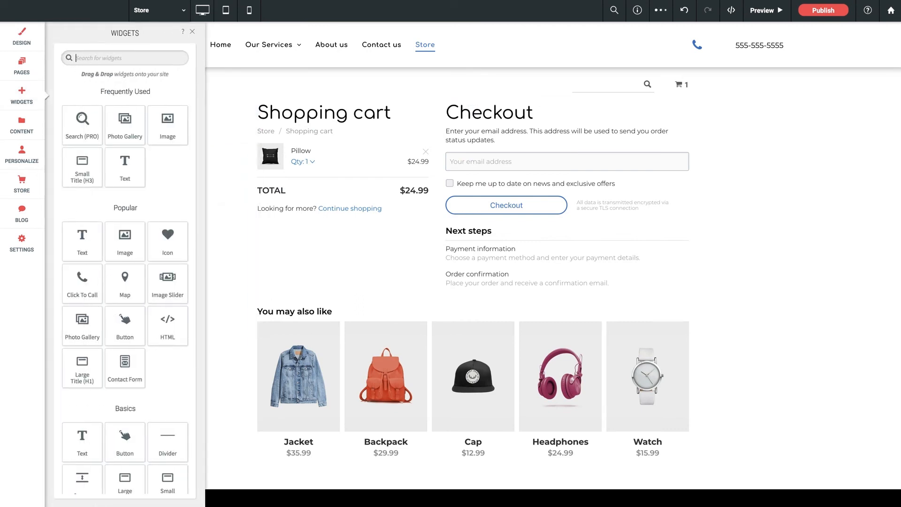
text(store)
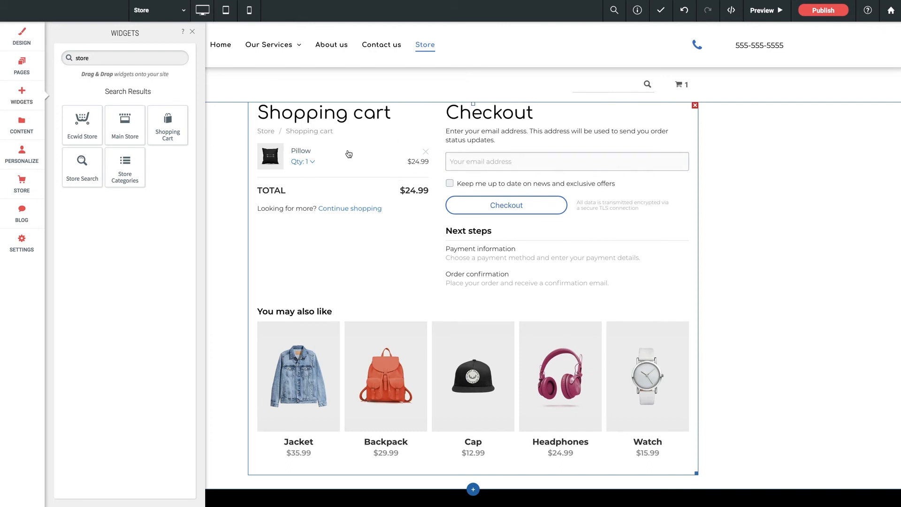
drag(81, 174, 633, 83)
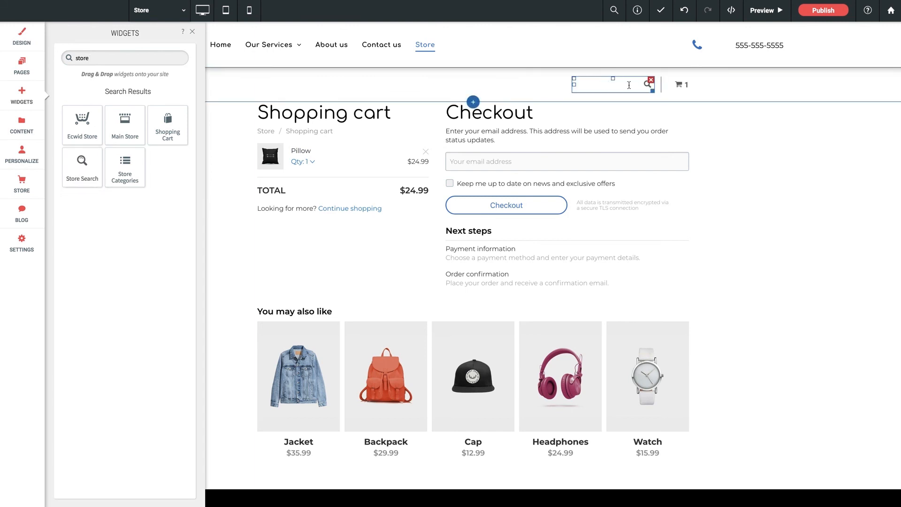